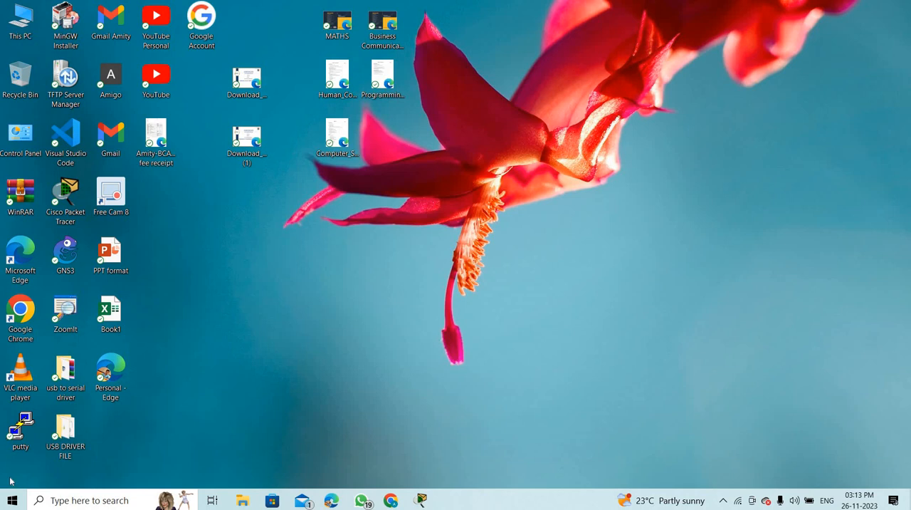
- Switch to Cisco Packet Tracer and place a 2811 router in the upper middle of the logical workspace
left_click(422, 501)
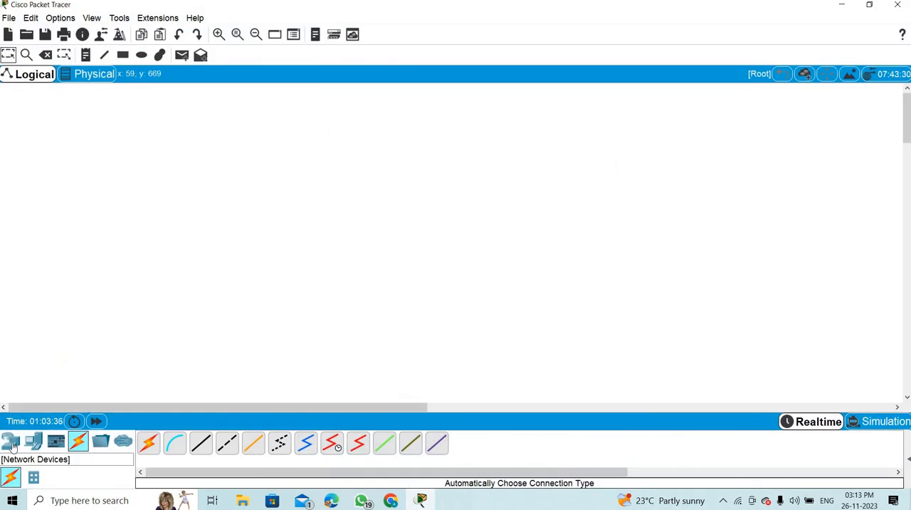
left_click(11, 442)
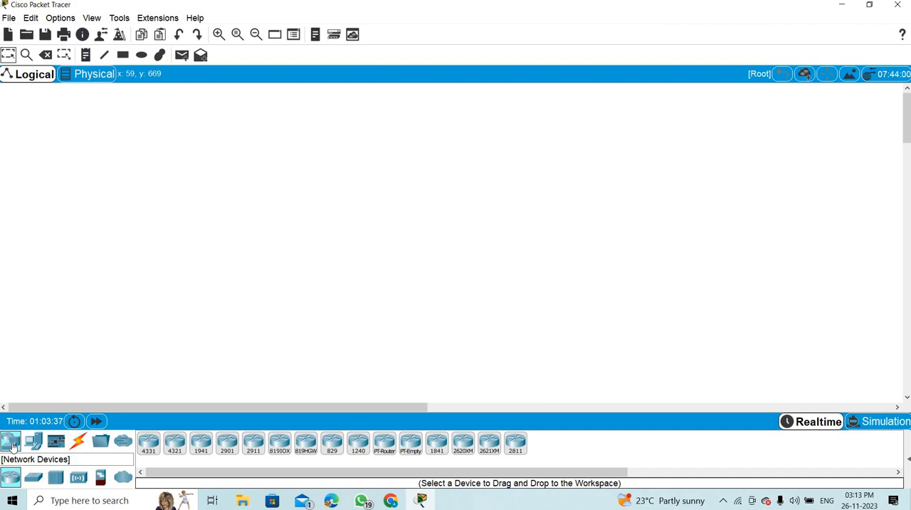
left_click(517, 444)
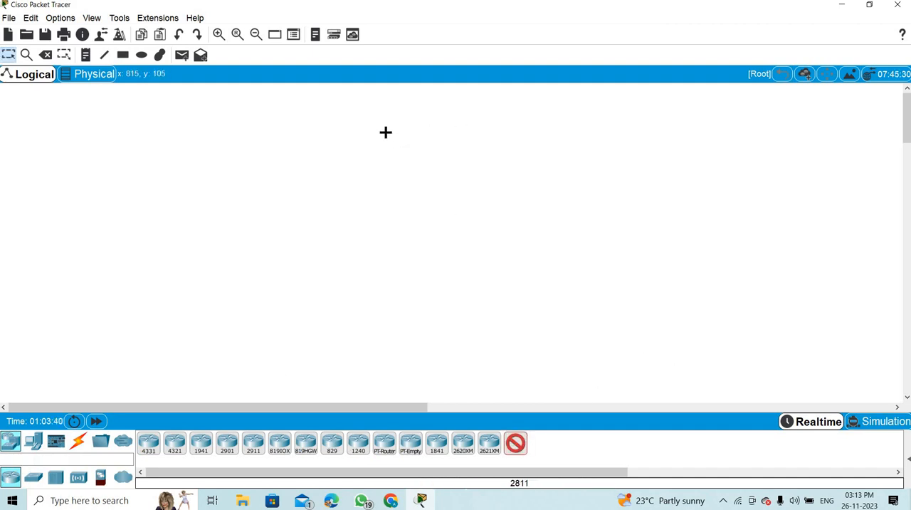
left_click(386, 133)
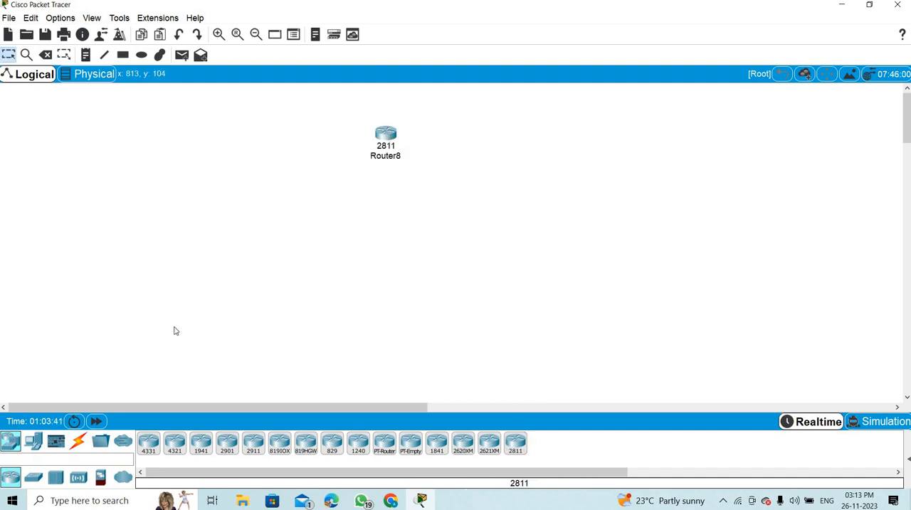
- Place a 2960-24TT switch in the workspace directly below the 2811 router
left_click(34, 477)
left_click(148, 443)
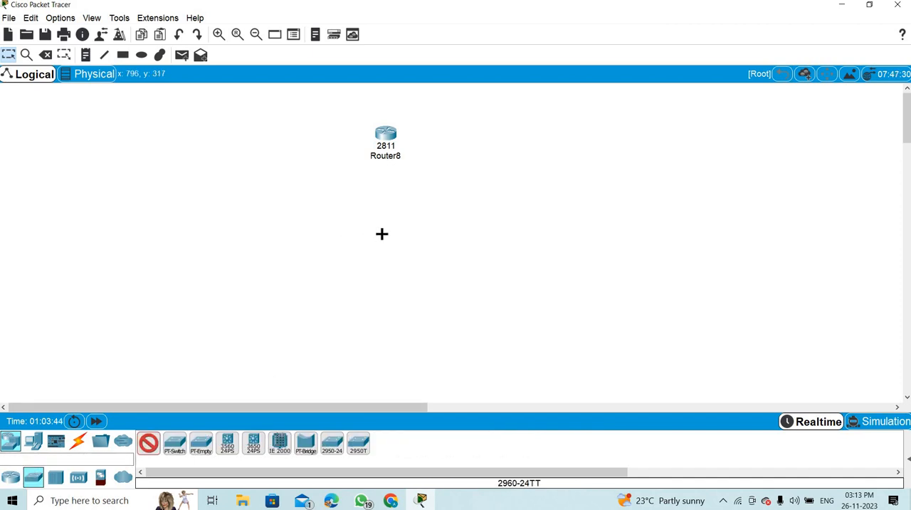
left_click(381, 234)
- Connect the switch to the router with an automatically chosen connection type
left_click(78, 442)
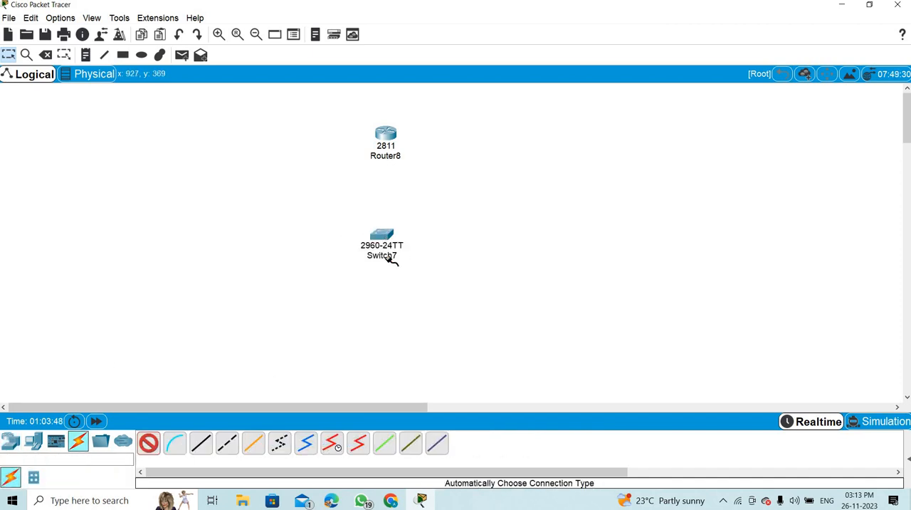
left_click(383, 237)
left_click(386, 135)
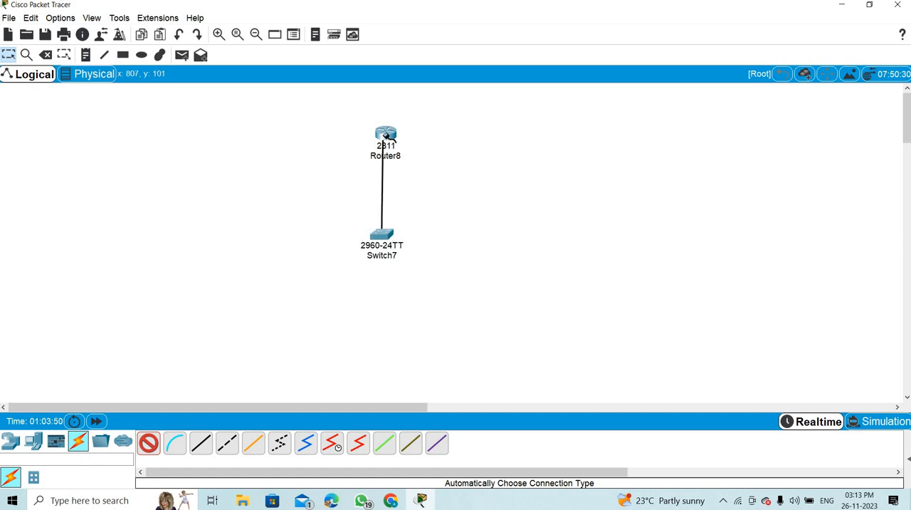
- Open the router's command line in a maximized window and answer no to the initial configuration dialog
left_click(389, 134)
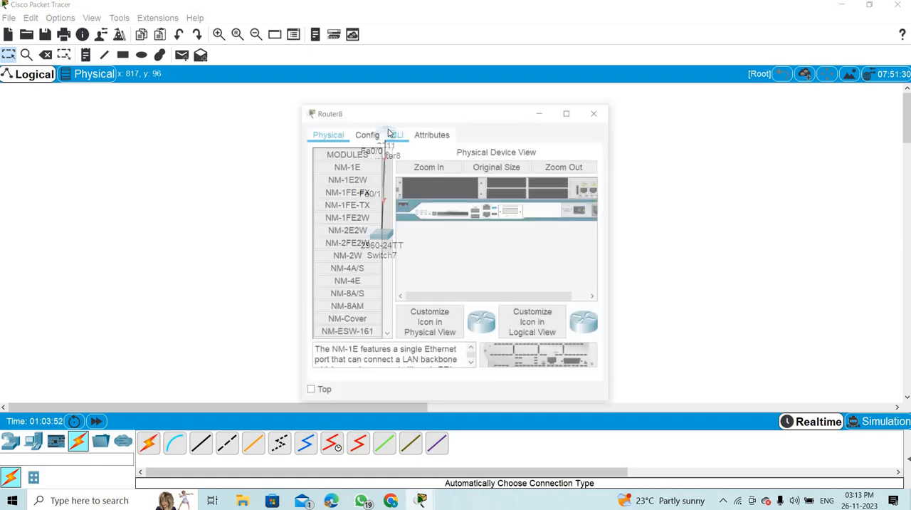
left_click(393, 134)
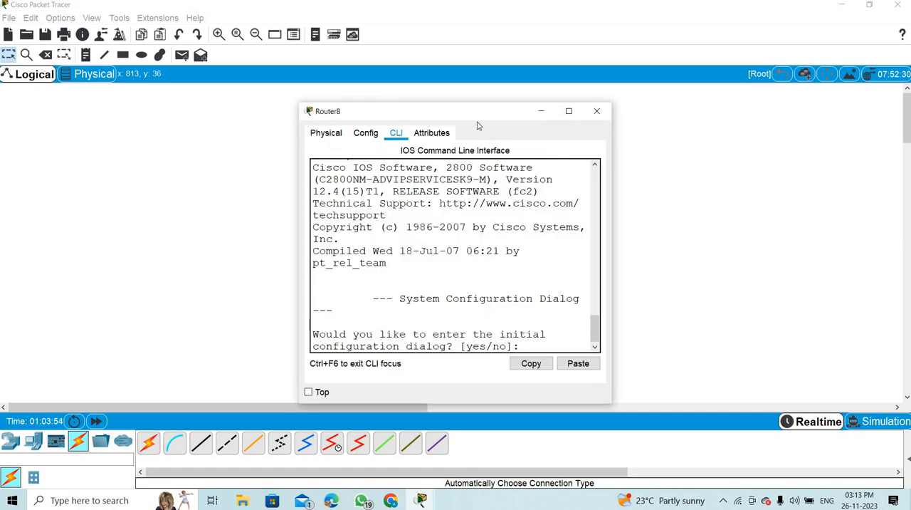
left_click(569, 110)
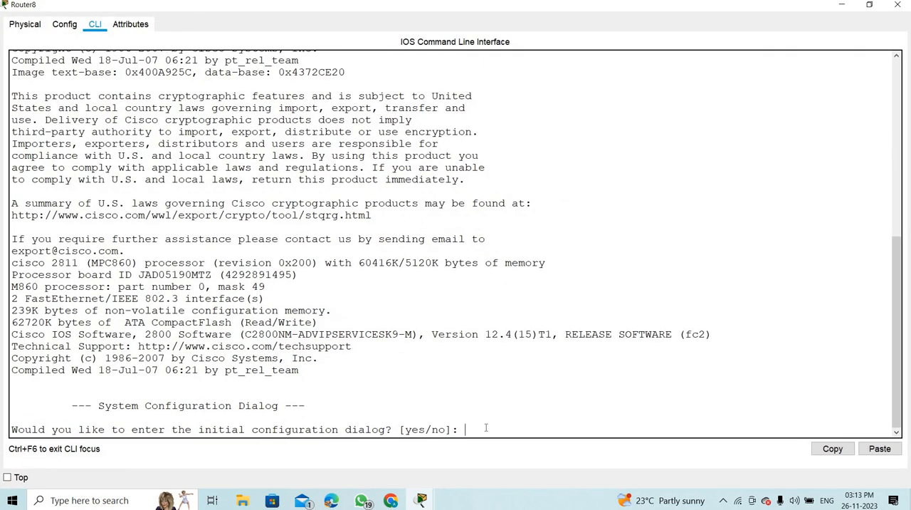
type("no")
key("Return")
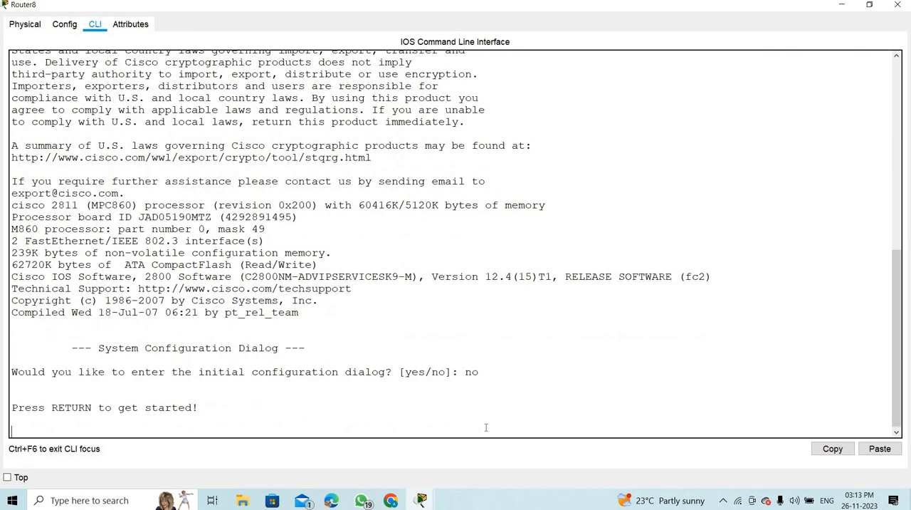
key("Return")
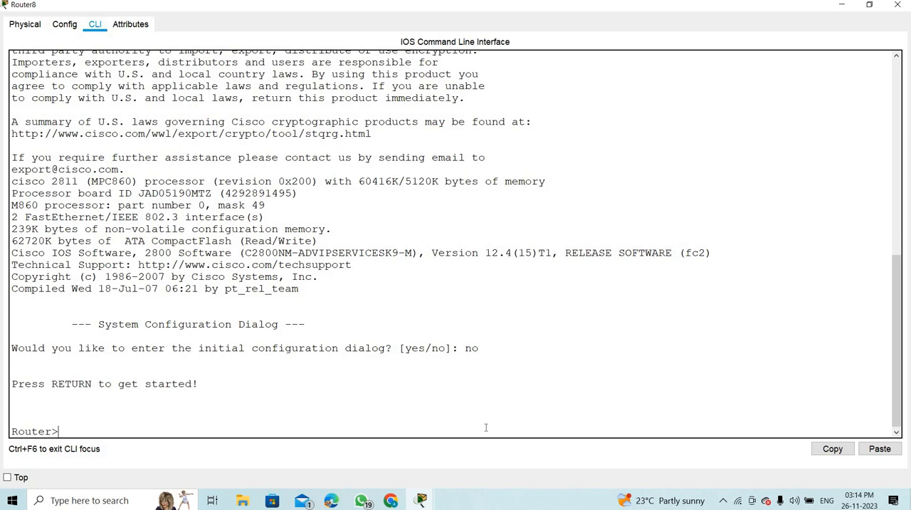
- Enter privileged EXEC mode with enable and global configuration mode with conf t on the router
type("enable")
key("Return")
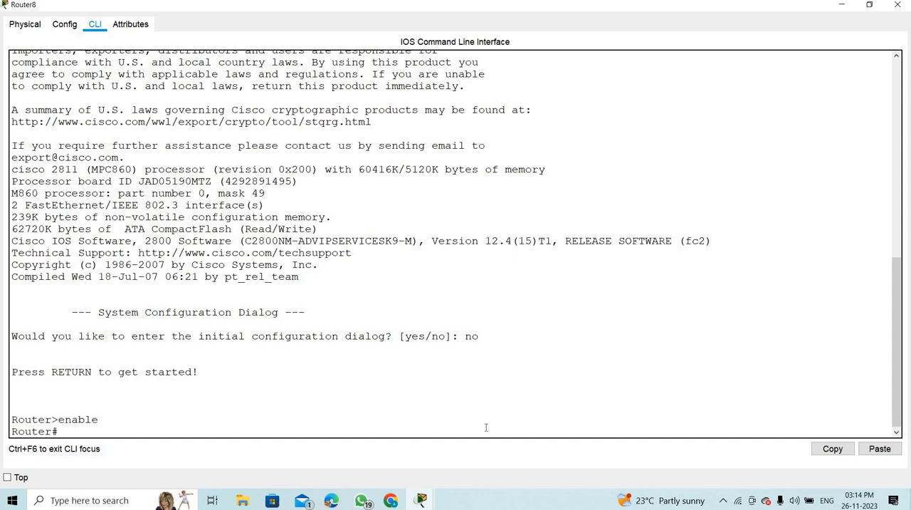
type("conf t")
key("Return")
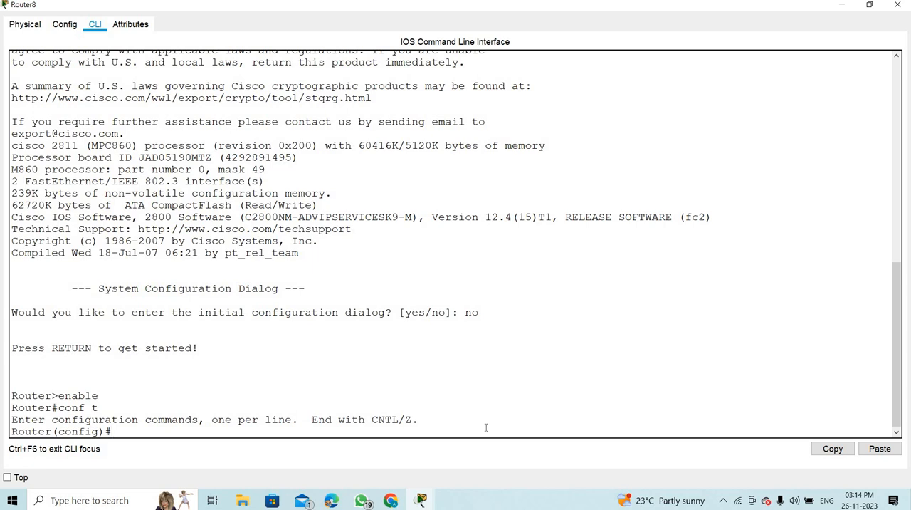
- Set the router's hostname to Router1 in global configuration mode
type("hostname Router")
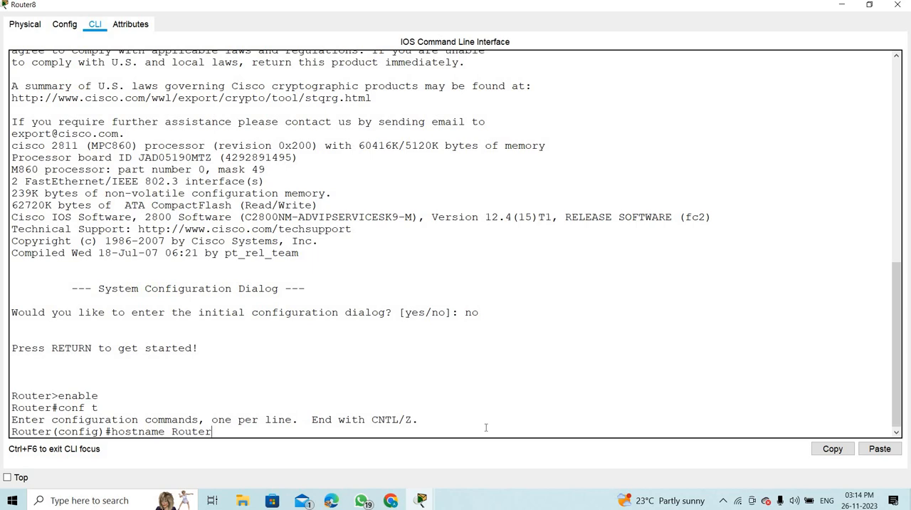
type("1")
key("Return")
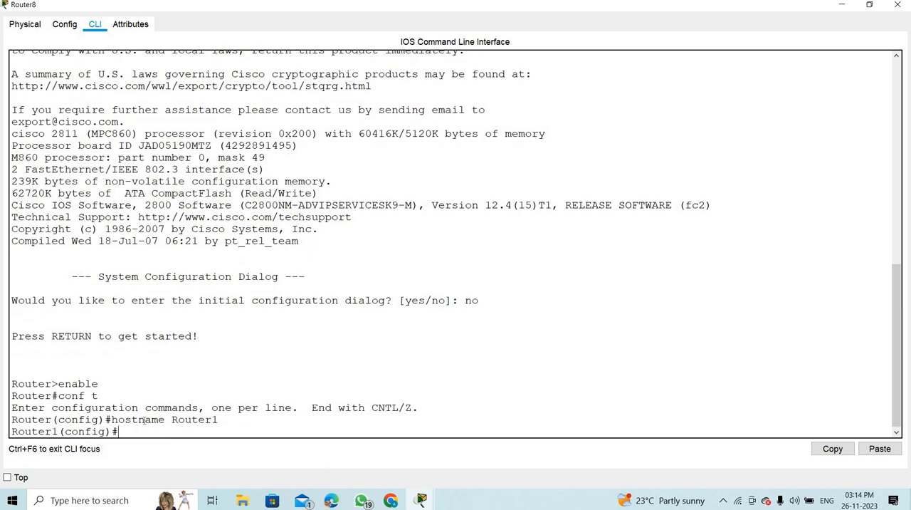
- Change the router's hostname to Router11 in global configuration mode
type("hostname Router11")
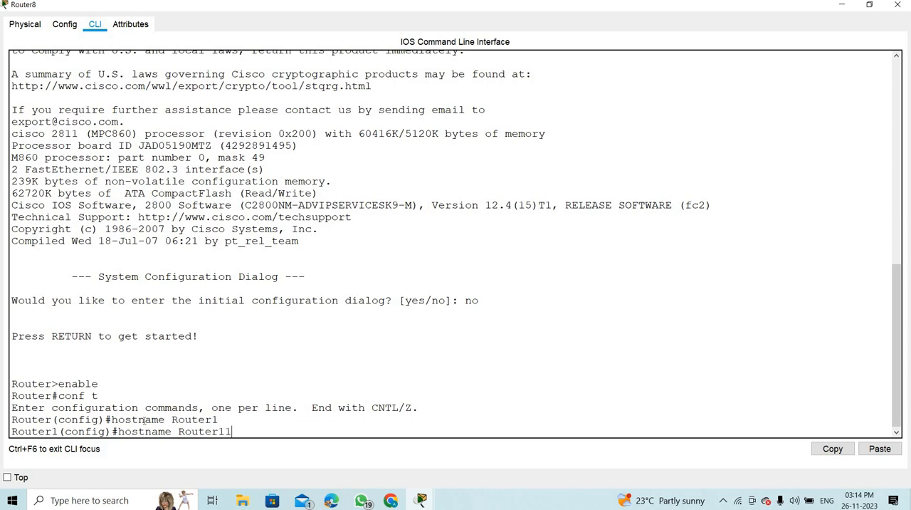
key("Return")
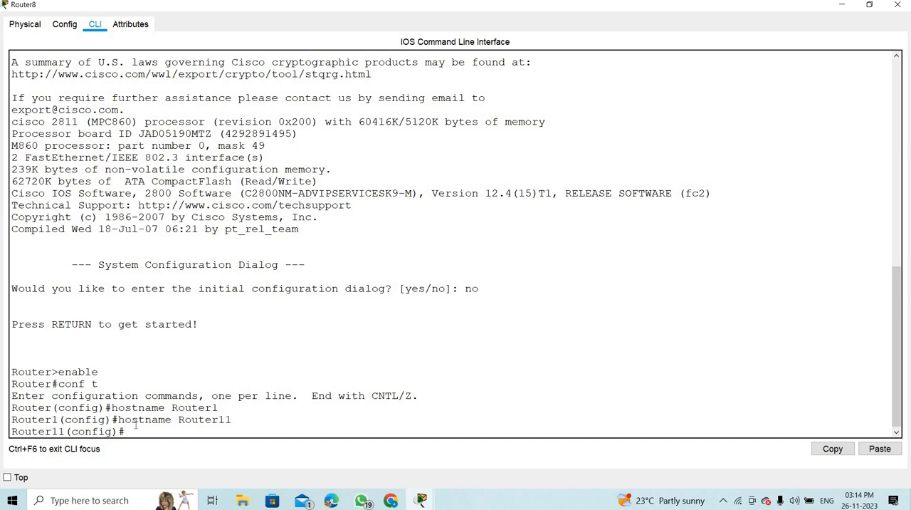
- Exit global configuration mode on the router and return to the privileged EXEC prompt
type("ex")
key("Return")
key("Return")
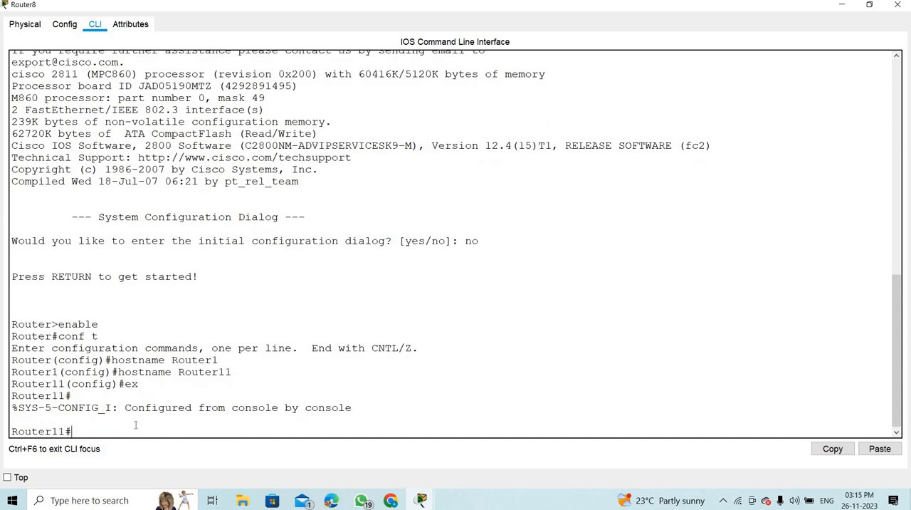
- Display the router's current time and date with show clock and examine the output line
type("show clock")
key("Return")
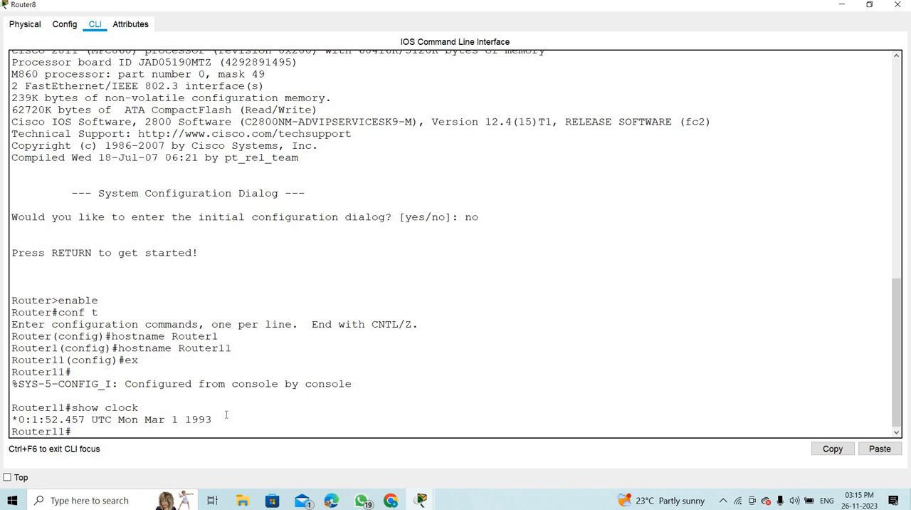
left_click_drag(227, 415, 7, 420)
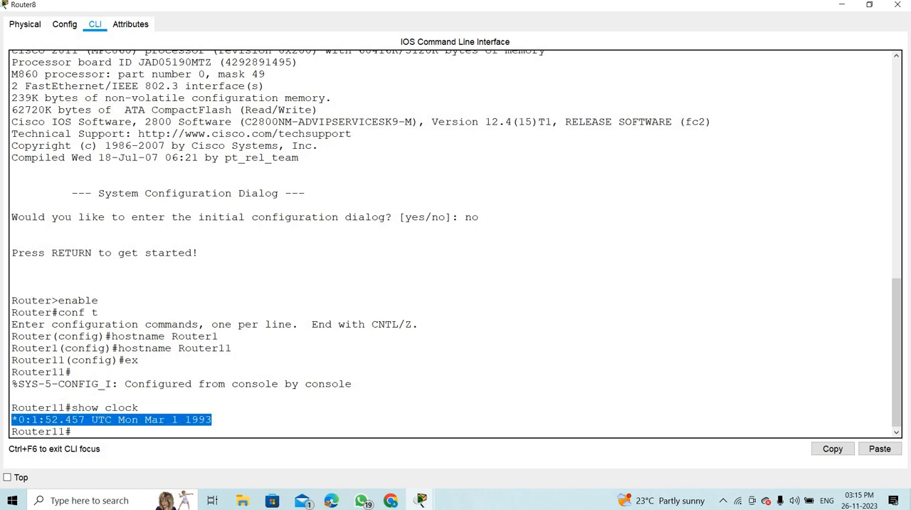
left_click(83, 429)
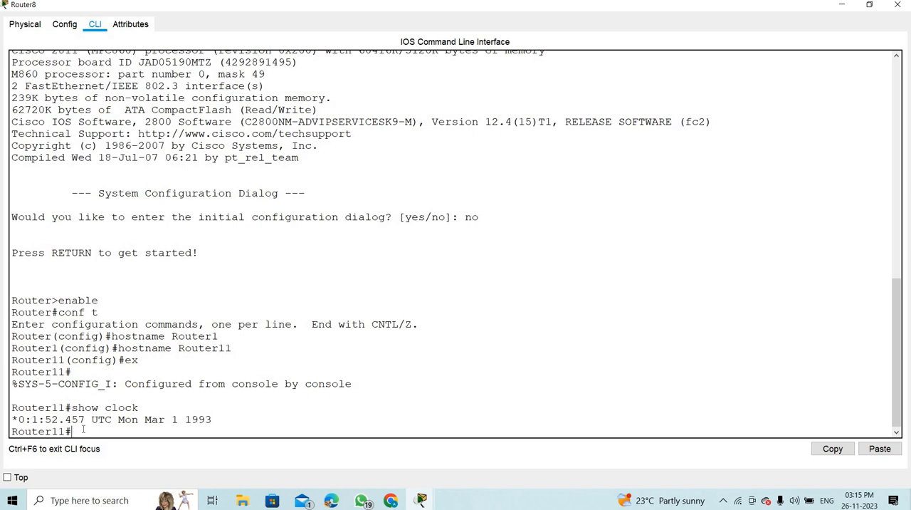
- Set the router's clock to 03:15:10 26 Nov 2023, using the inline command help for the argument order
type("clock set ?")
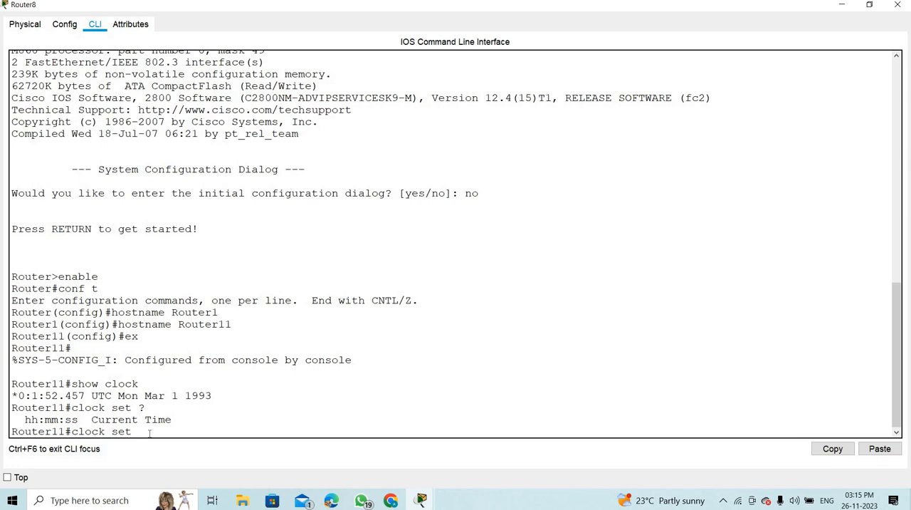
type("03:15:10 ?")
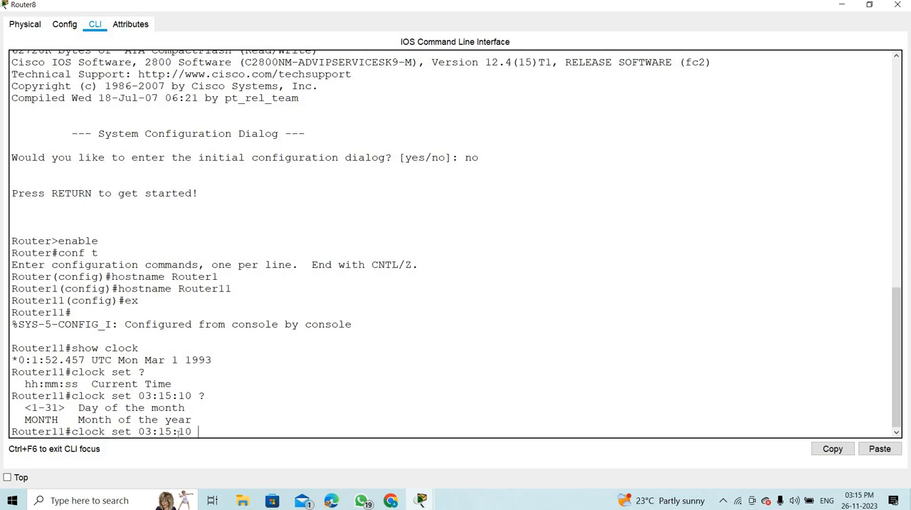
type("26 Nov 2023")
key("Return")
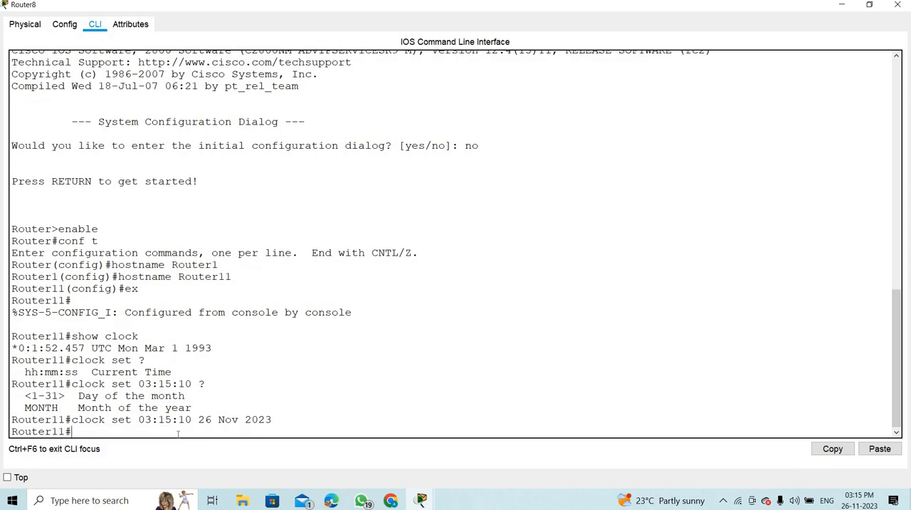
- Verify the router's new time and date with show clock in privileged EXEC mode
type("show clcok")
key("Return")
type("show clock")
key("Return")
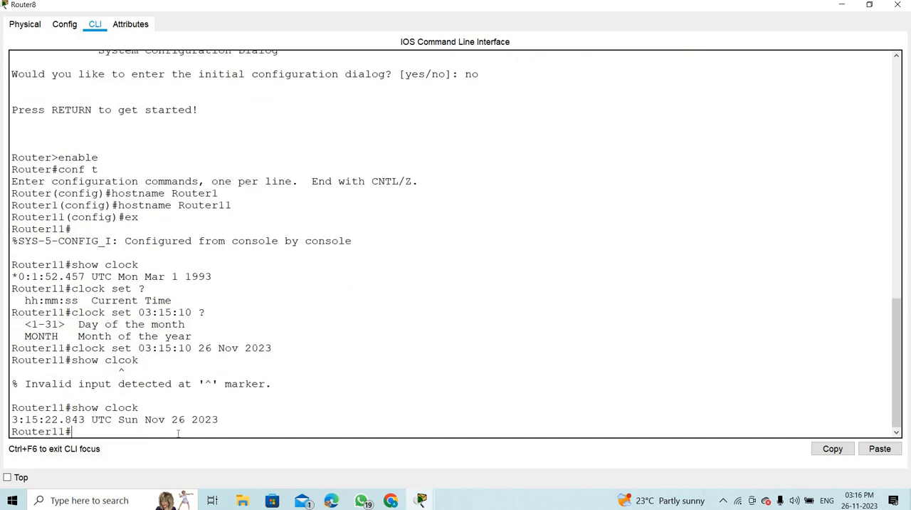
left_click_drag(223, 420, 3, 420)
left_click(89, 435)
- Enter global configuration mode, run do show clock and compare its output with the previous clock output
type("conf t")
key("Return")
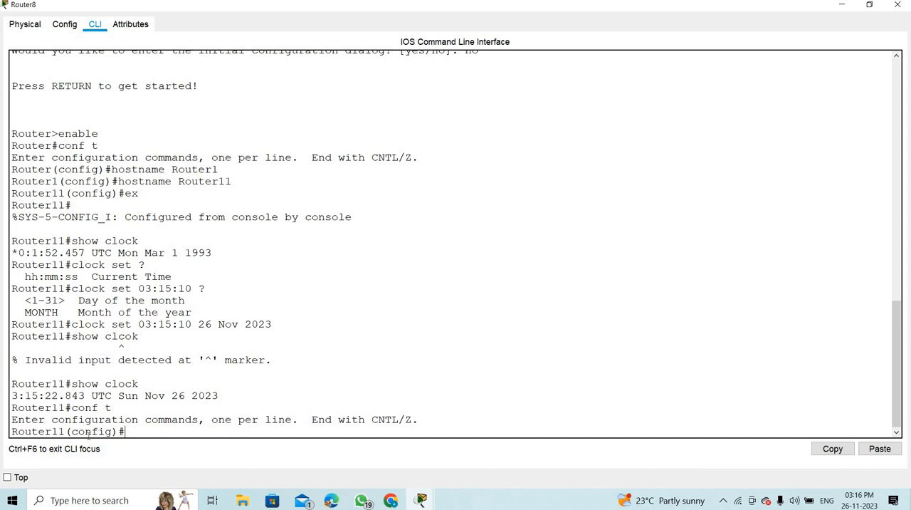
type("do sh")
type("pw")
key("BackSpace")
key("BackSpace")
type("ow clock")
key("Return")
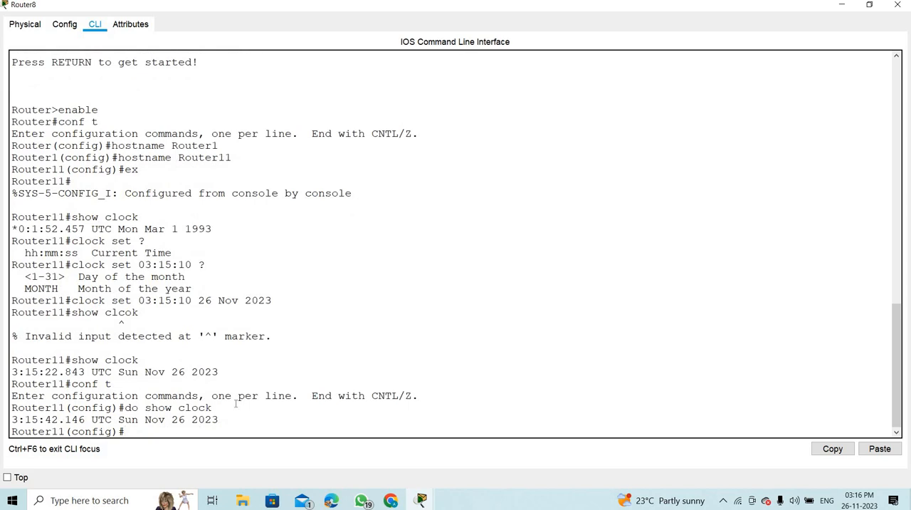
left_click_drag(219, 420, 3, 424)
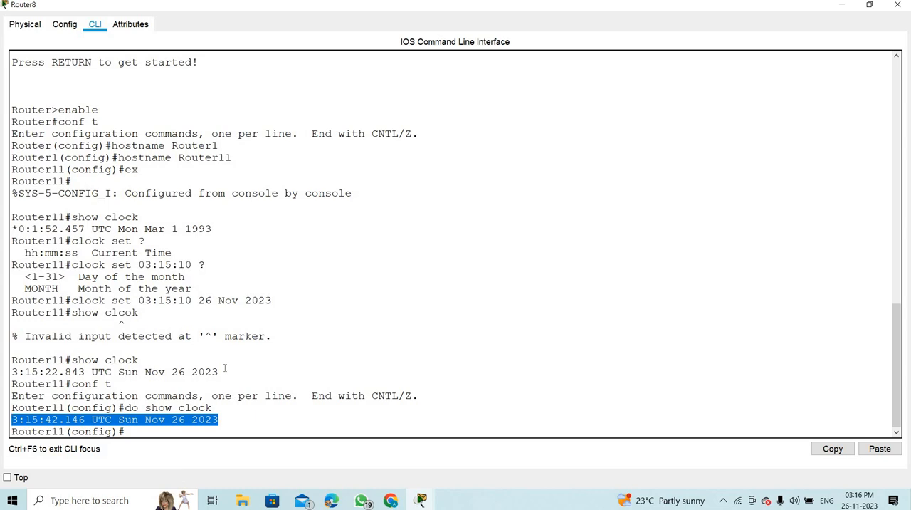
left_click_drag(222, 371, 10, 372)
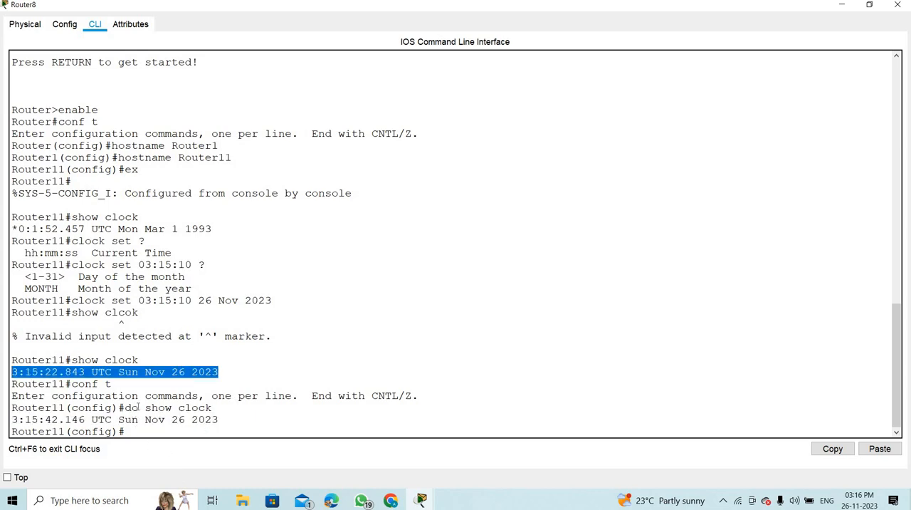
left_click_drag(138, 407, 124, 407)
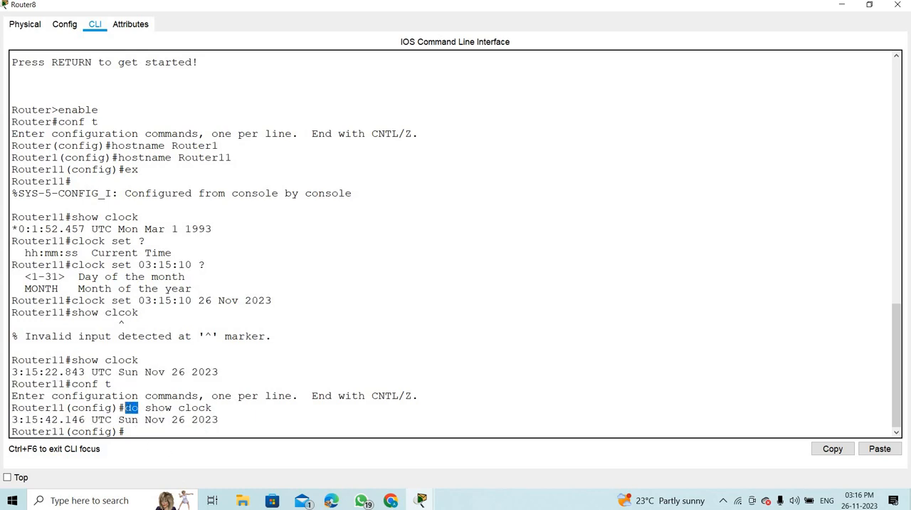
left_click(132, 432)
- Open the command line of Switch7 in a maximized window and enter global configuration mode
left_click(382, 235)
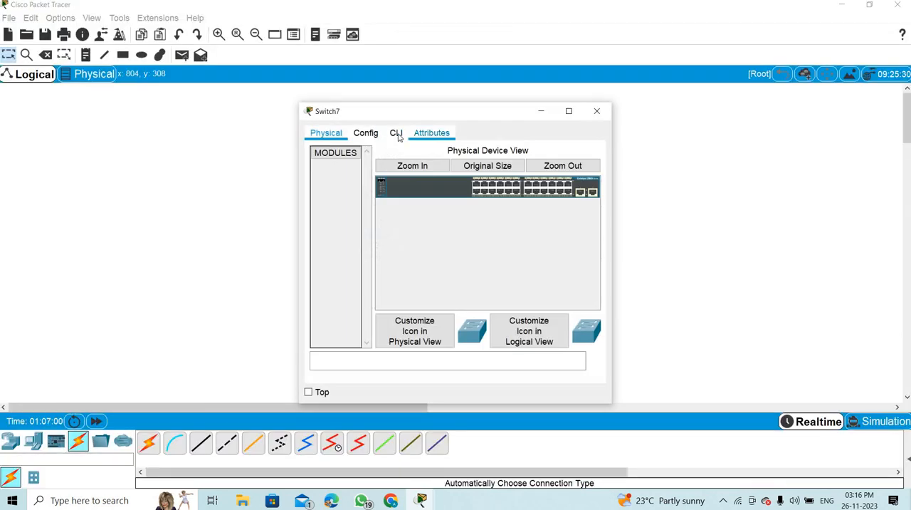
left_click(396, 134)
left_click(570, 111)
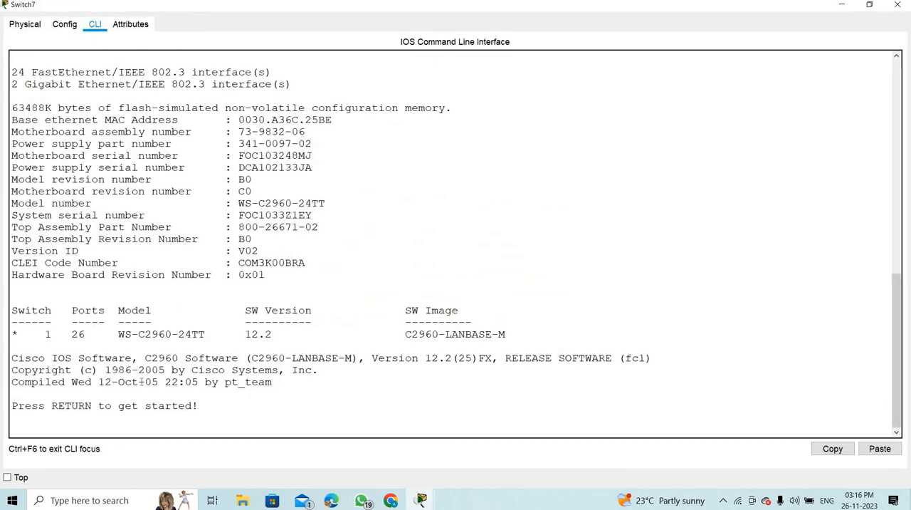
key("Return")
type("en")
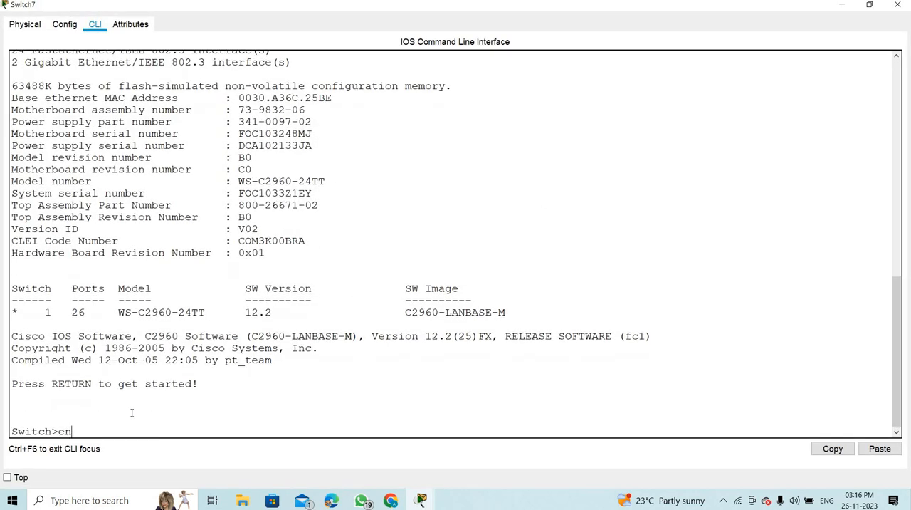
key("Return")
type("co")
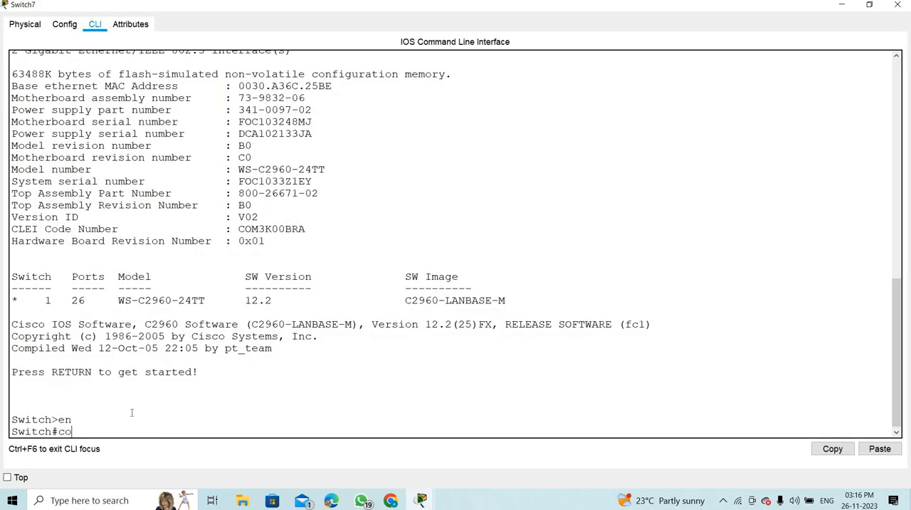
type("nf t")
key("Return")
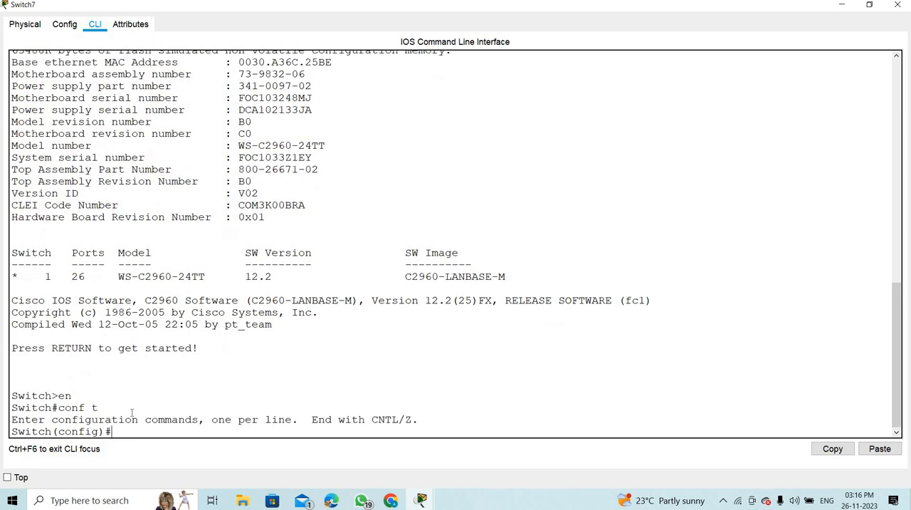
- Set the switch's hostname to Switch11
type("host")
type("name Switch11")
key("Return")
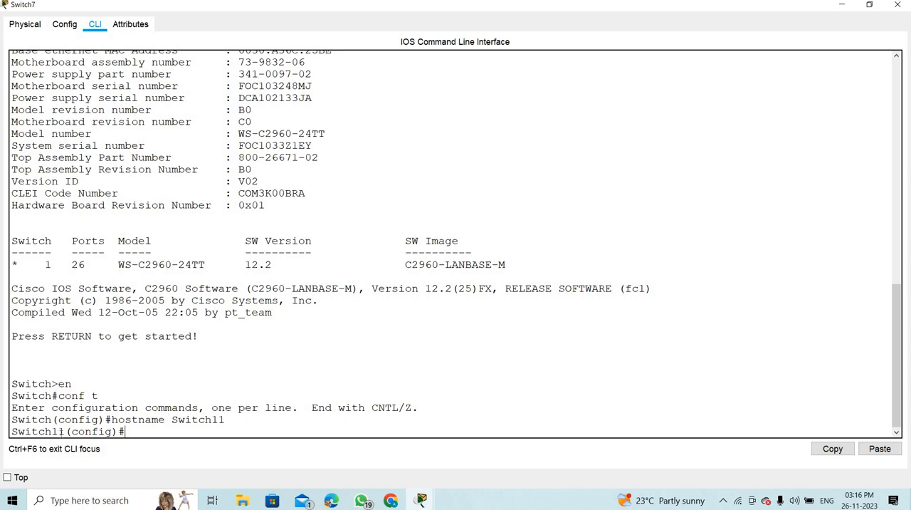
- Return the switch to privileged EXEC mode and display its current time and date with show clock
type("ex")
key("Return")
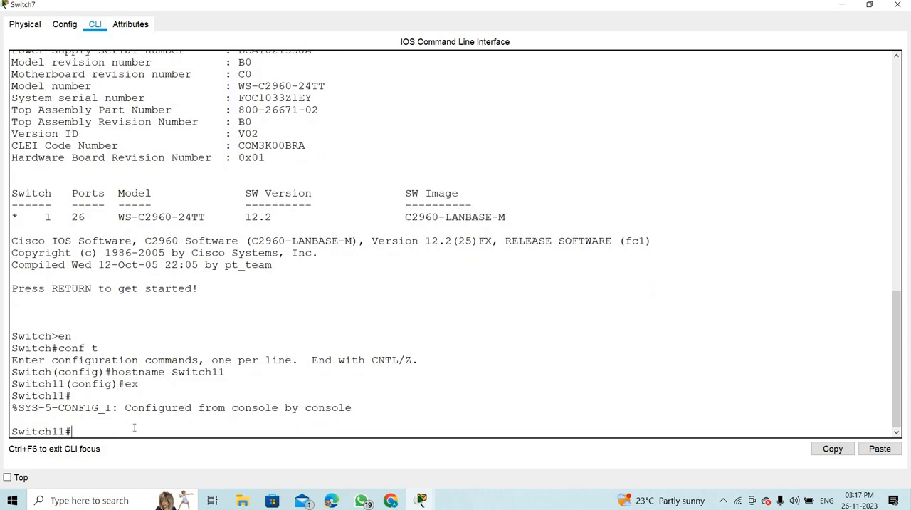
type("show clock")
key("Return")
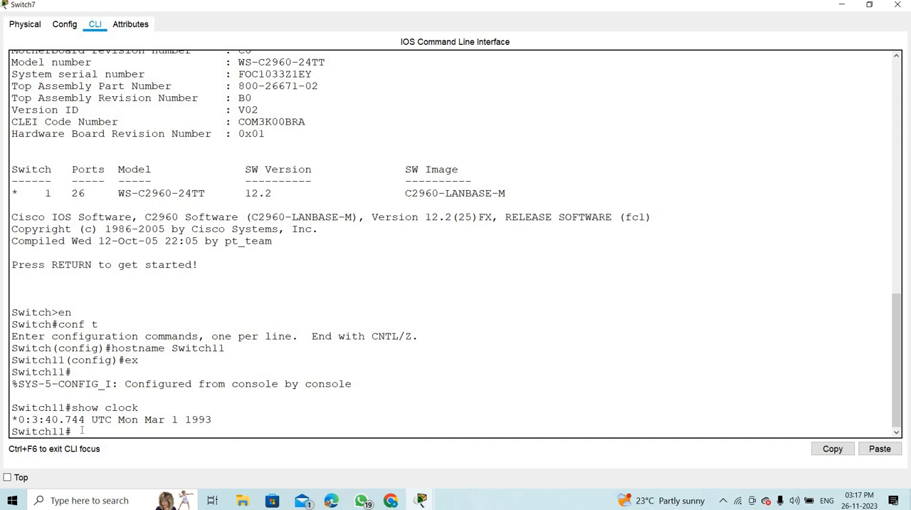
- Set the switch's clock to 3:17:10 26 Nov 2023
type("clock")
type(" set ")
type("2:")
type("17")
key("BackSpace")
key("BackSpace")
key("BackSpace")
key("BackSpace")
type("3:17:10 26 Nov")
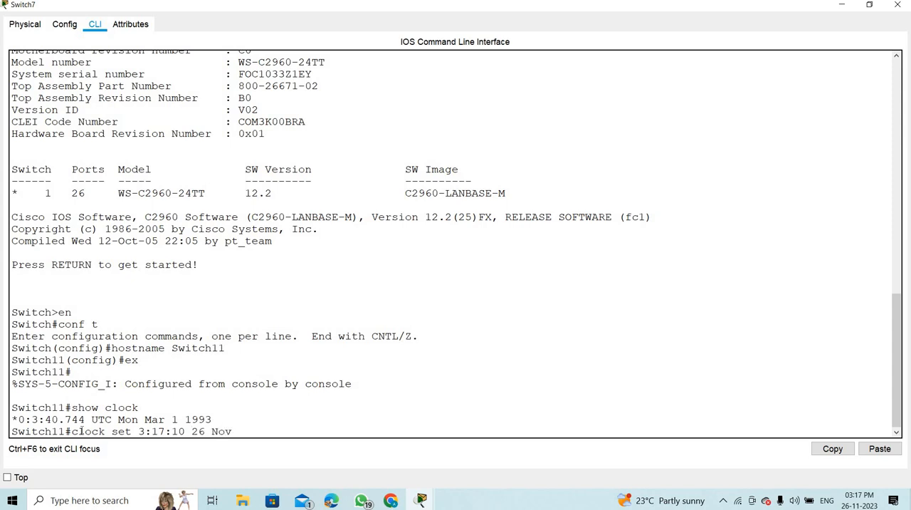
type(" 2023")
key("Return")
- Verify the switch's new time and date with show clock
type("sh")
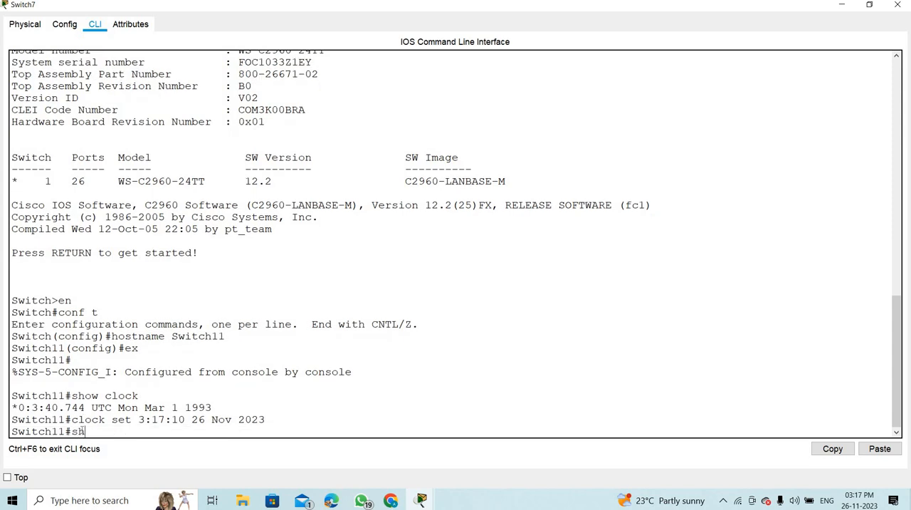
type("ow clock")
key("Return")
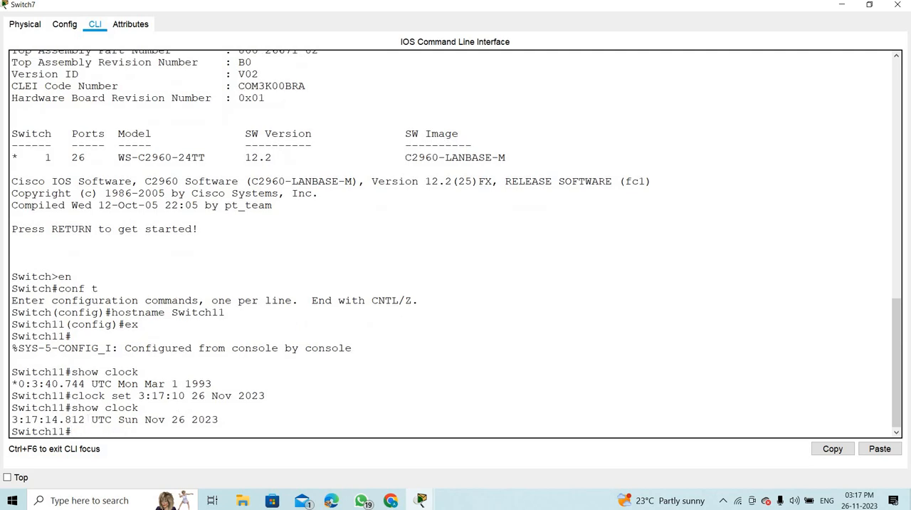
- Close the switch's window, reopen the command line of Router8 maximized and leave global configuration mode for privileged EXEC mode
left_click(899, 5)
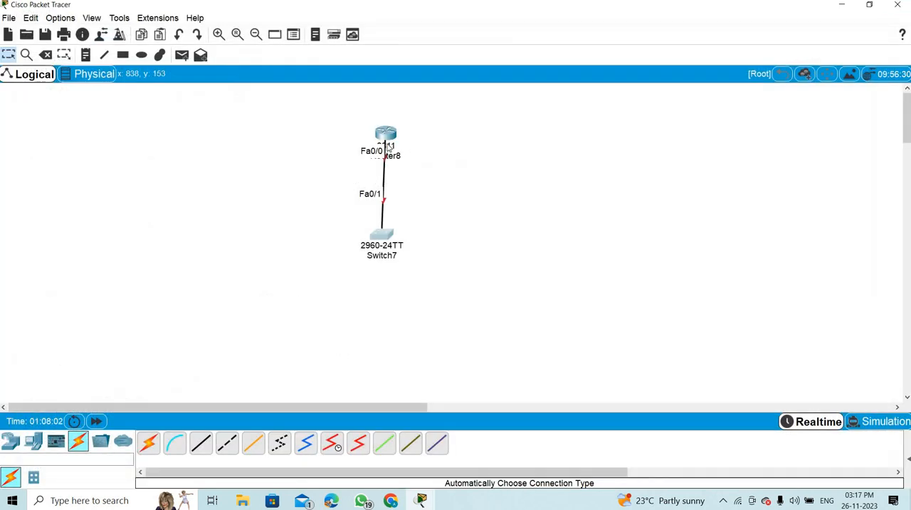
left_click(389, 139)
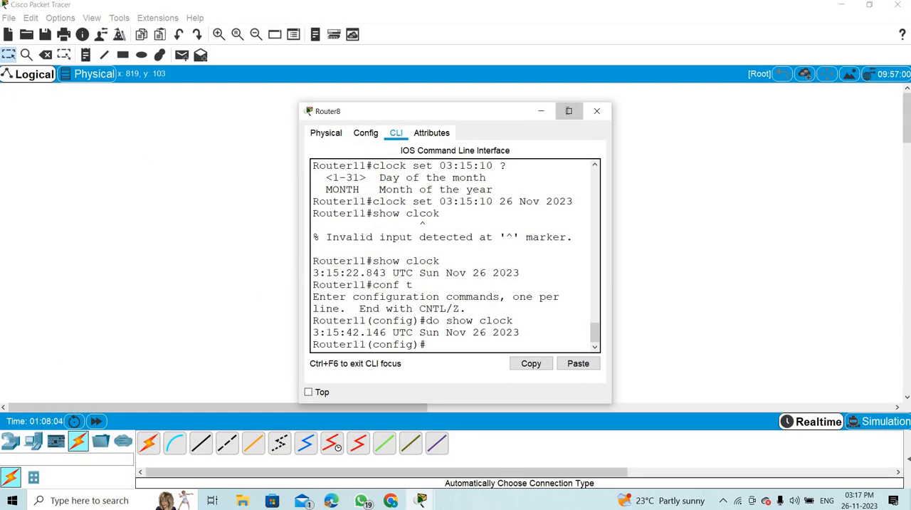
left_click(568, 110)
type("ex")
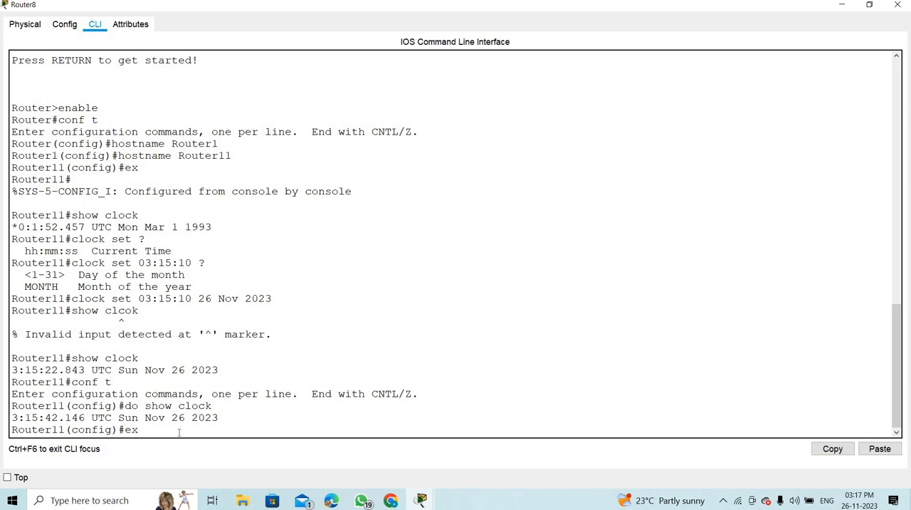
key("Return")
key("Return")
key("Return")
key("Return")
key("Return")
key("Return")
key("Return")
key("Return")
key("Return")
key("Return")
- Display the router's running configuration with sh running-config and examine its hostname line
type("sh")
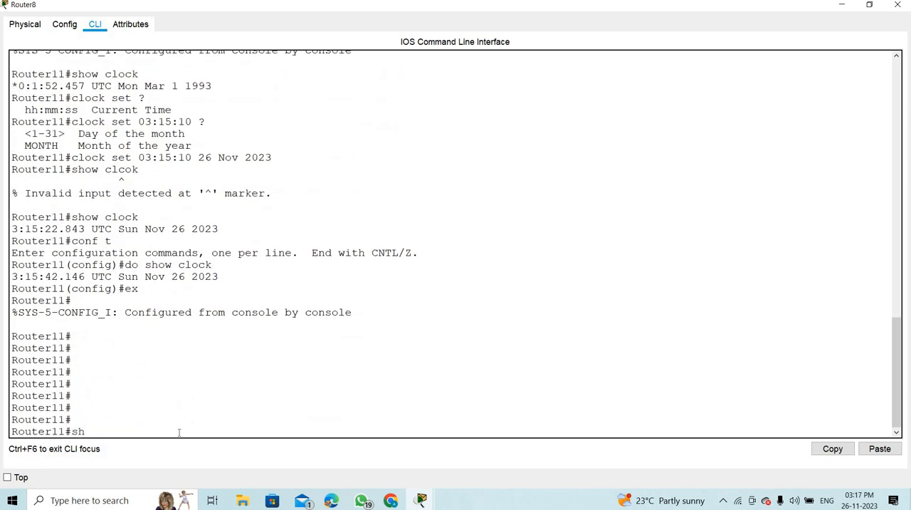
type(" runn")
key("Tab")
key("Return")
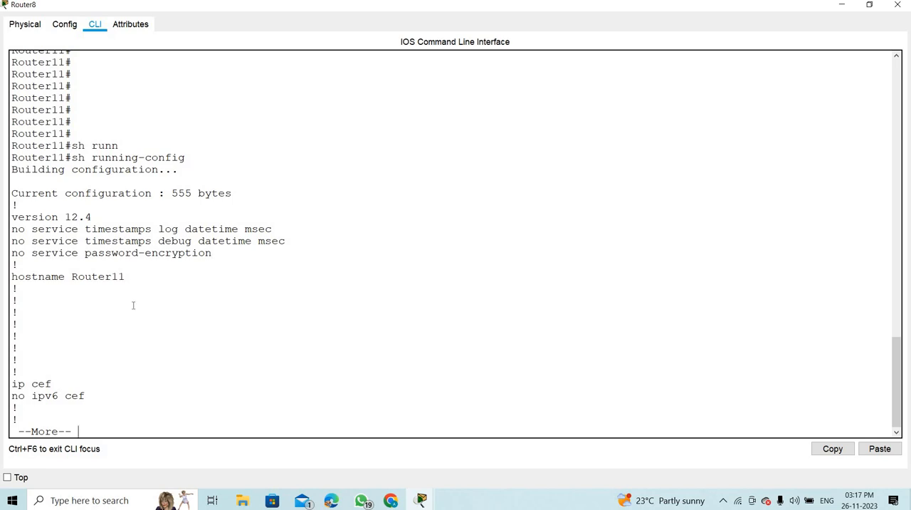
left_click_drag(126, 276, 6, 280)
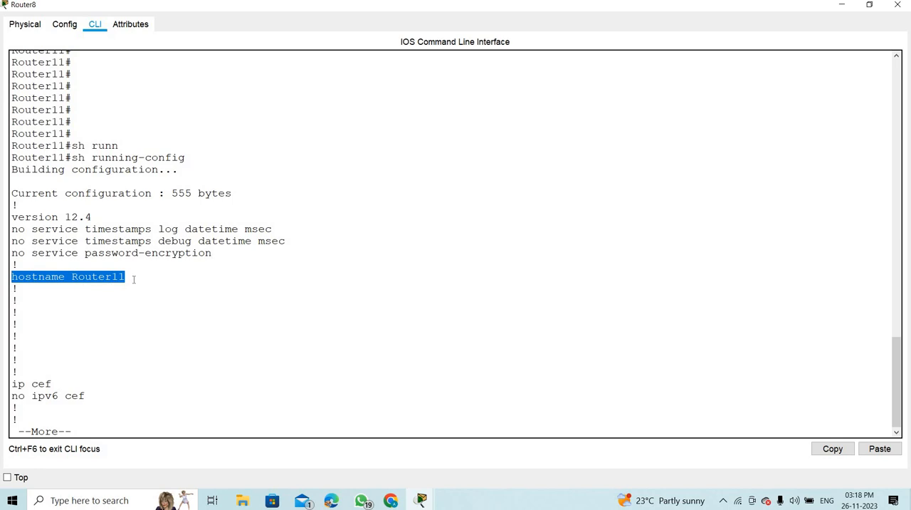
- Page through the rest of the router's running configuration, covering the interface and line sections, until the prompt returns
left_click(101, 430)
key("Return")
key("Return")
key("Return")
key("Return")
key("Return")
key("Return")
key("Return")
key("Return")
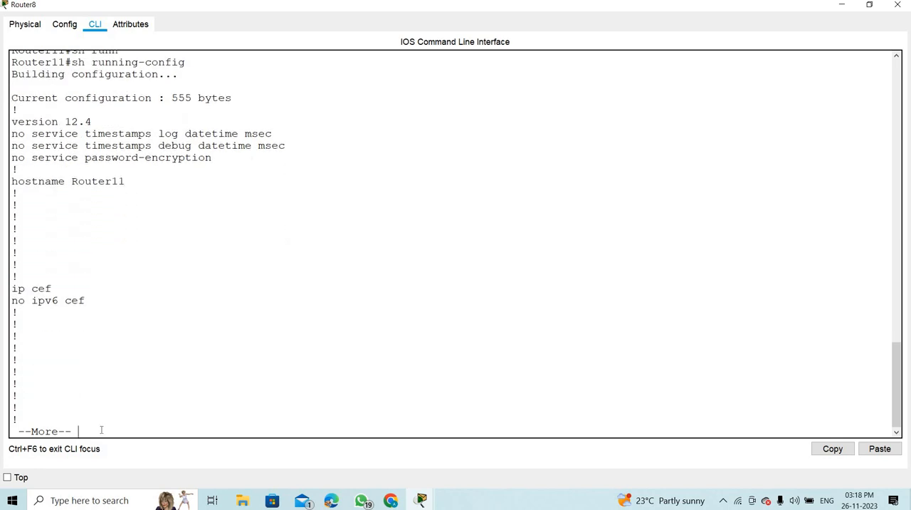
key("Return")
key("Return")
key("Return")
key("Return")
key("Return")
key("Return")
key("Return")
key("Return")
key("Return")
key("Return")
key("Return")
key("Return")
key("Return")
key("Return")
key("Return")
key("Return")
key("Return")
key("Return")
key("Return")
key("Return")
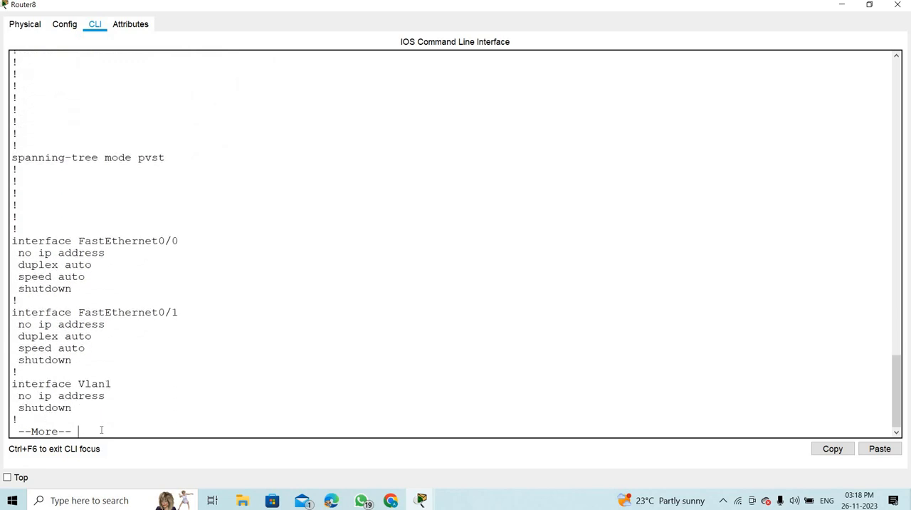
key("Return")
key("Return")
key("Return")
key("Return")
key("Return")
key("Return")
key("Return")
key("Return")
key("Return")
key("Return")
key("Return")
key("Return")
key("Return")
key("Return")
key("Return")
key("Return")
key("Return")
key("Return")
key("Return")
key("Return")
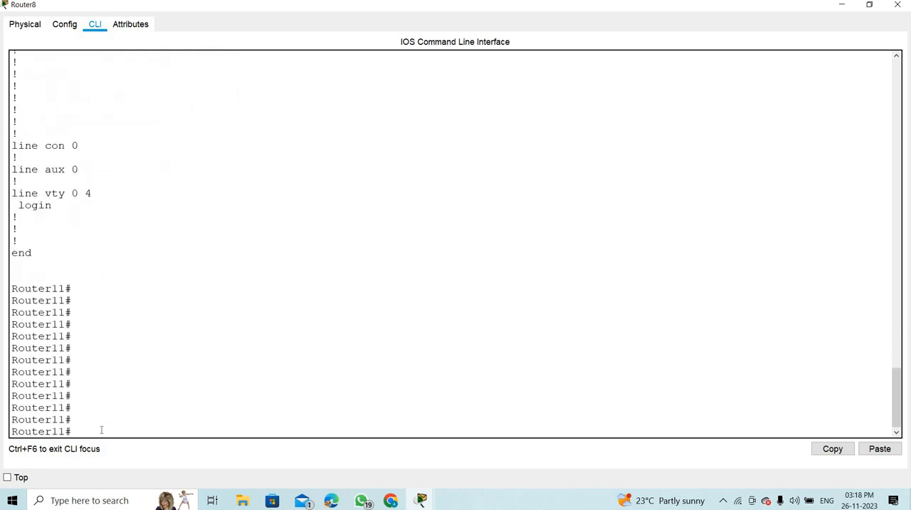
- Check whether the router has a saved configuration with sh startup-config and examine the response line
type("sh start")
key("Tab")
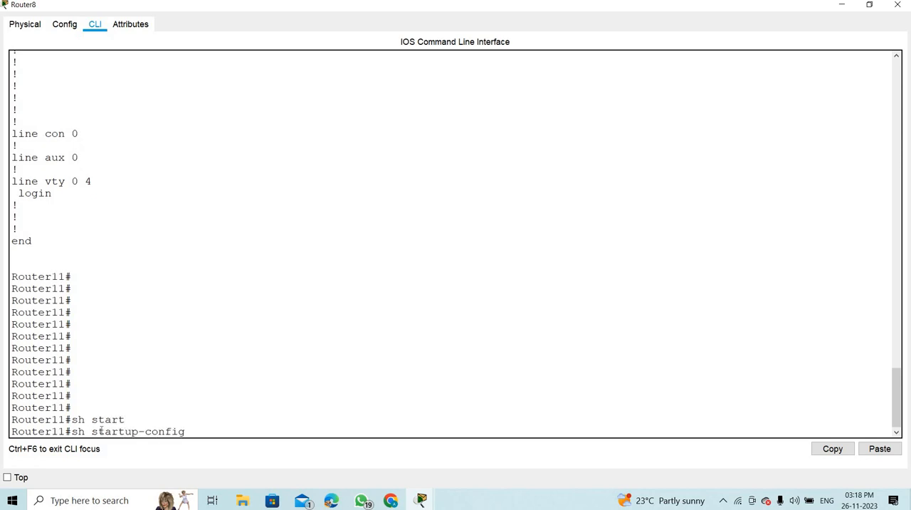
key("Return")
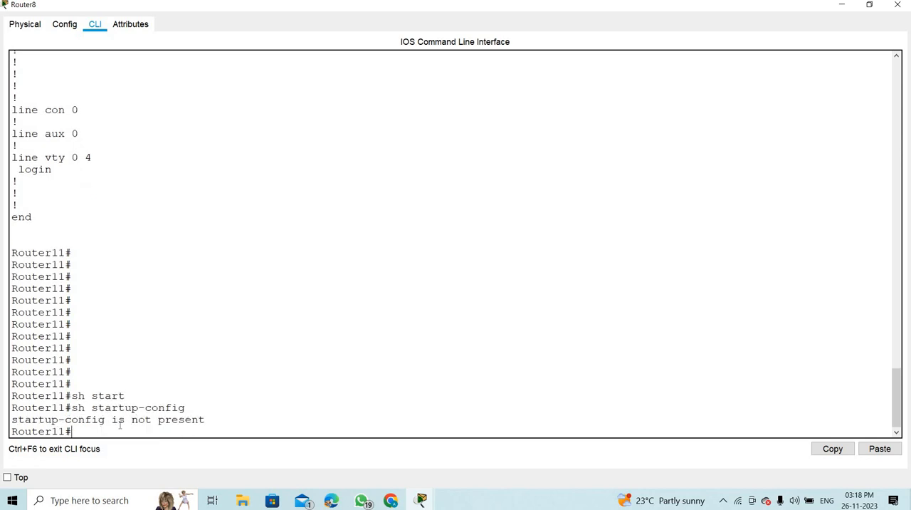
left_click_drag(207, 419, 11, 429)
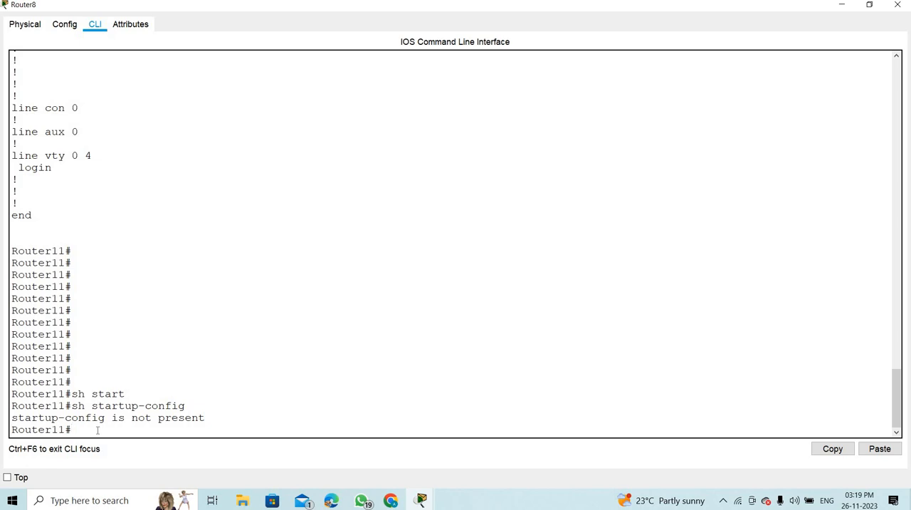
- Save the router's running configuration to the startup configuration with the write command
key("Return")
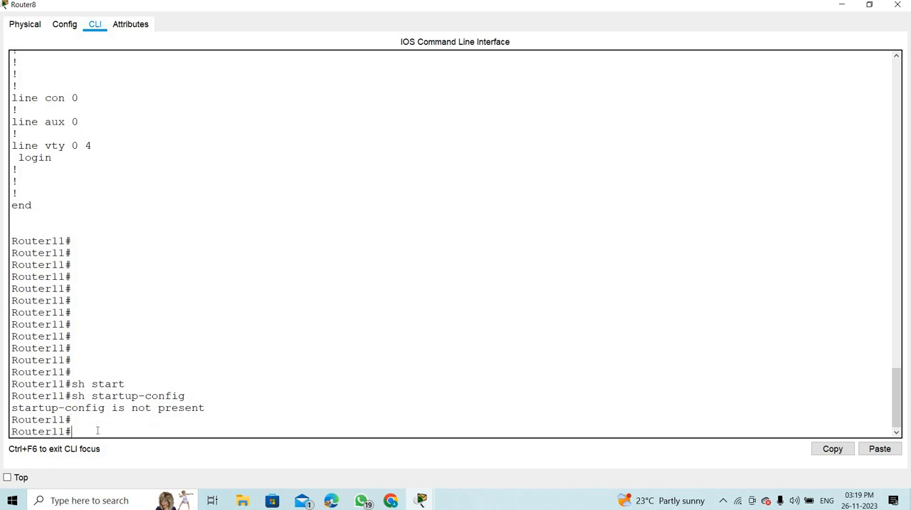
type("write")
key("Return")
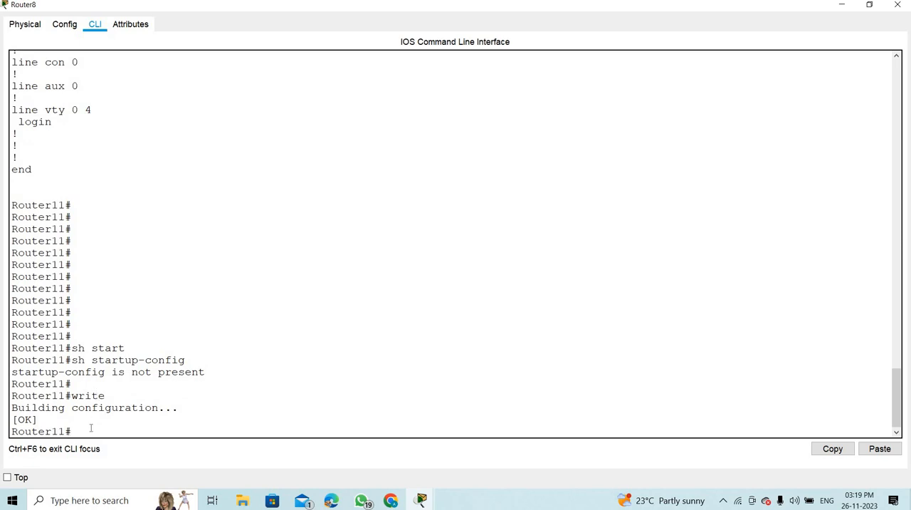
- Display the router's saved startup configuration with sh startup-config and examine its hostname line
type("sh start")
key("Tab")
key("Return")
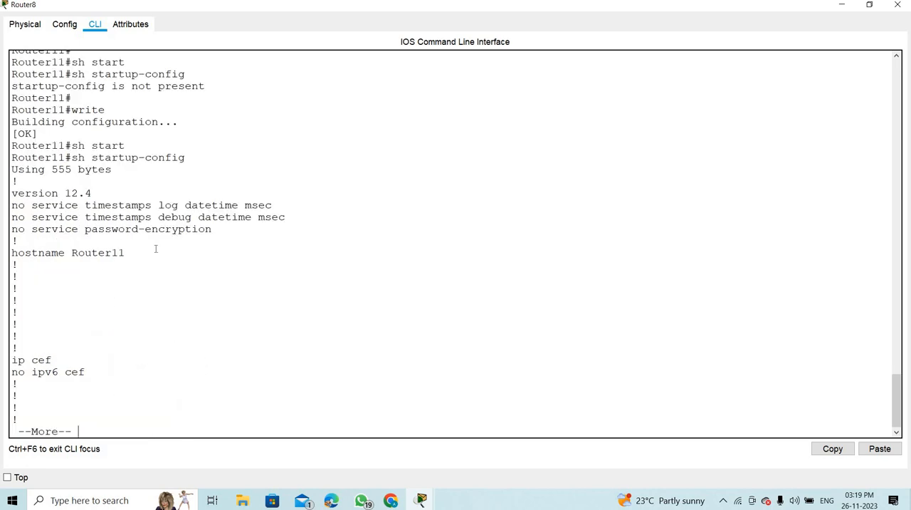
left_click_drag(5, 254, 7, 264)
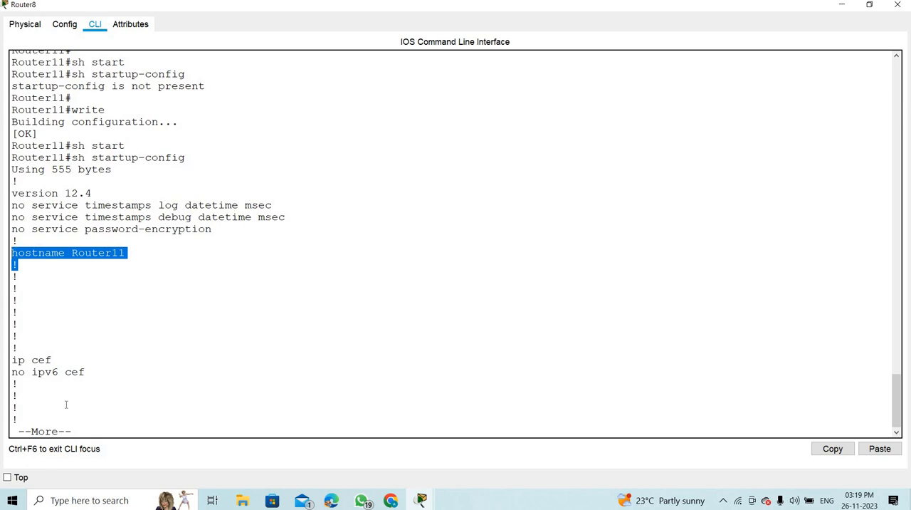